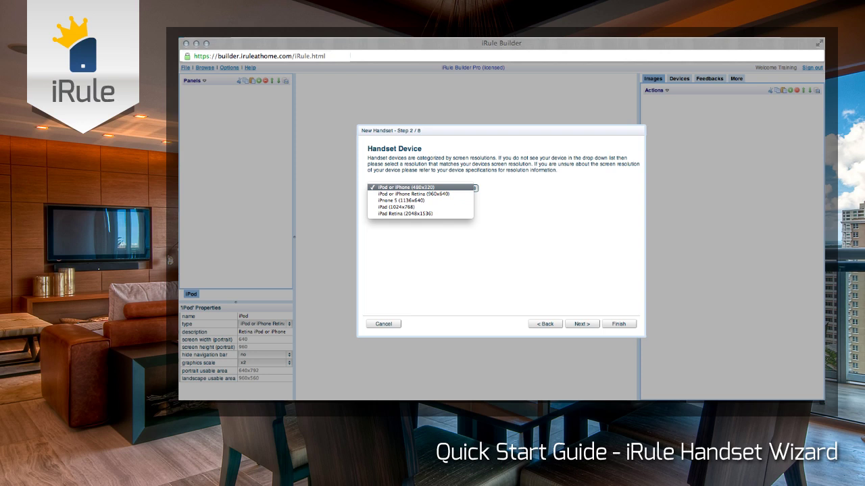
# Set the handset device to iPod or iPhone Retina (960x640) and choose the Black Gloss theme
pyautogui.click(412, 194)
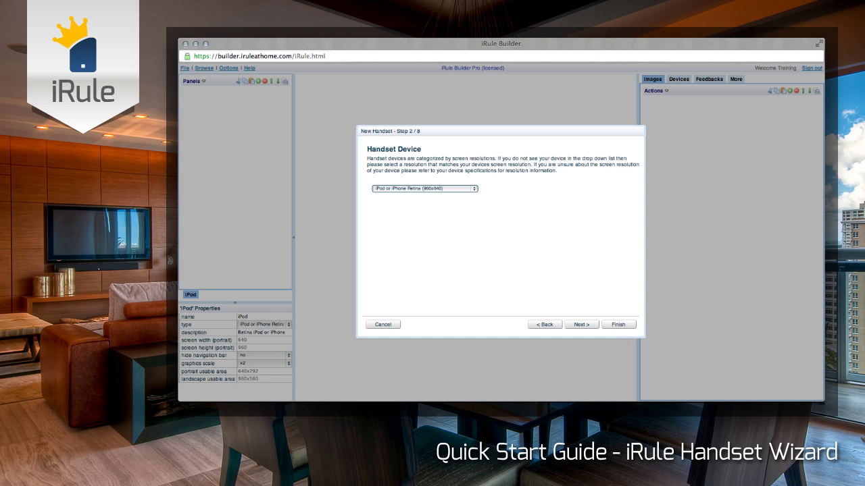
pyautogui.press('Return')
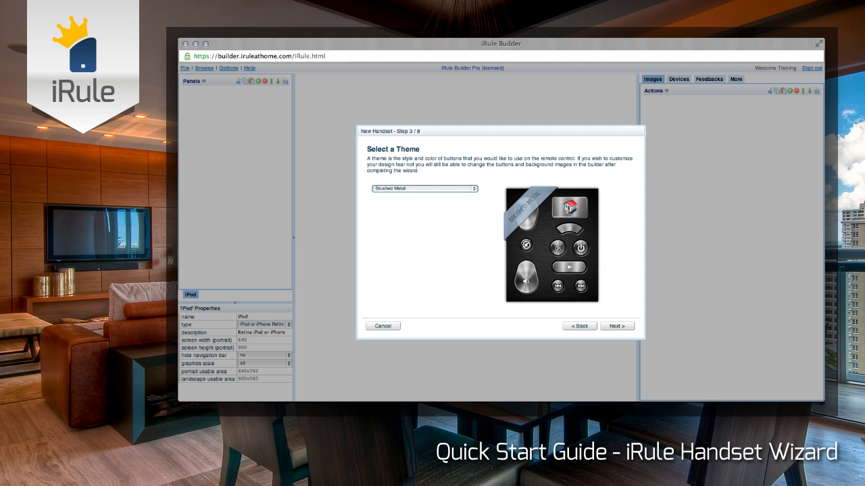
pyautogui.press('Down')
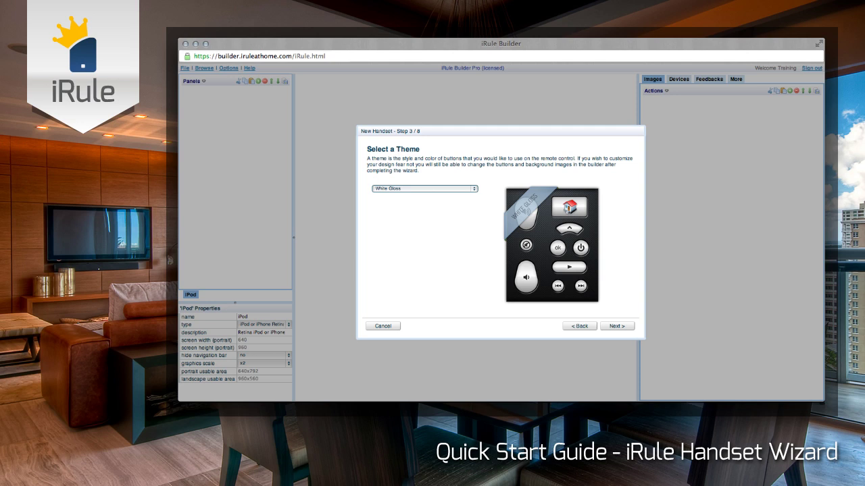
pyautogui.press('Down')
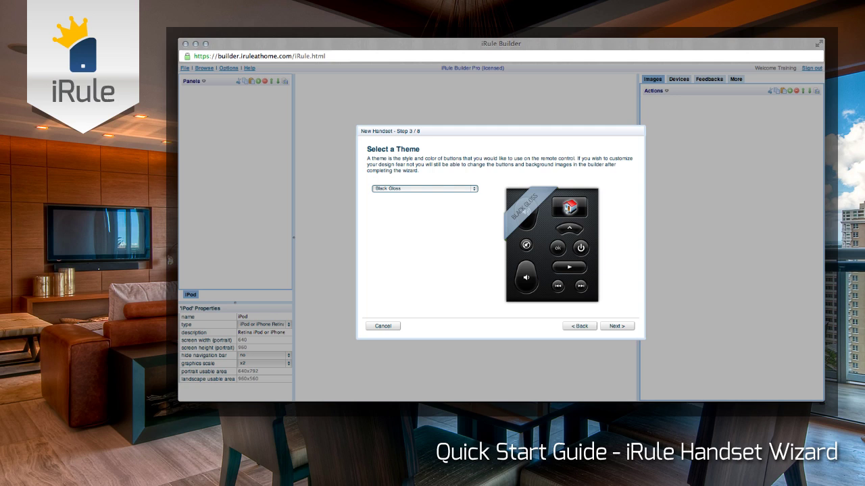
pyautogui.press('Return')
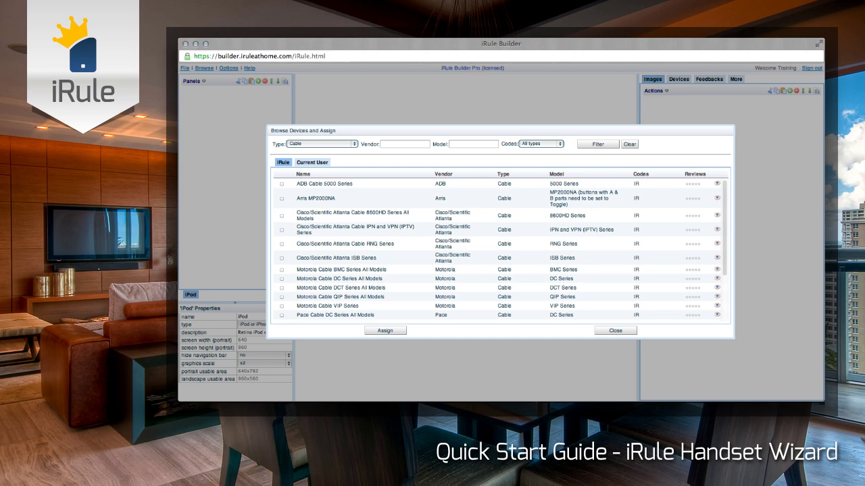
# Assign Motorola Cable DCT Series All Models as the cable device and Panasonic Blu Ray All Models as the Blu Ray device
pyautogui.click(281, 288)
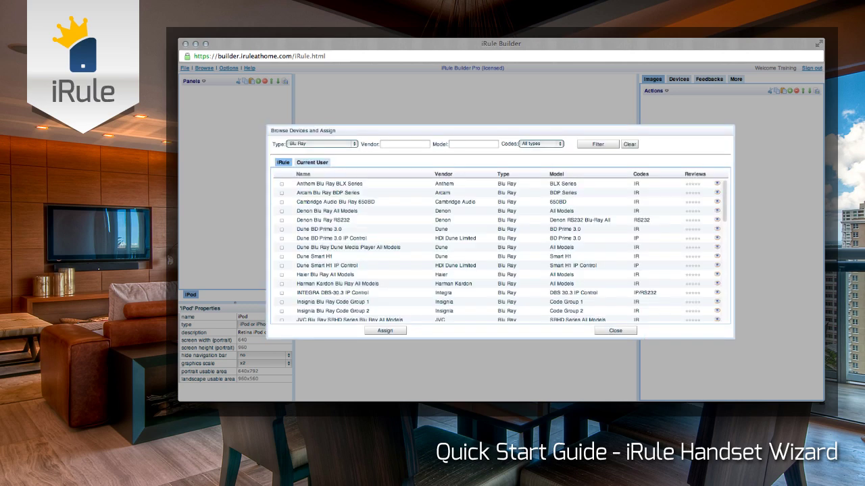
pyautogui.scroll(-5, 500, 250)
pyautogui.click(282, 253)
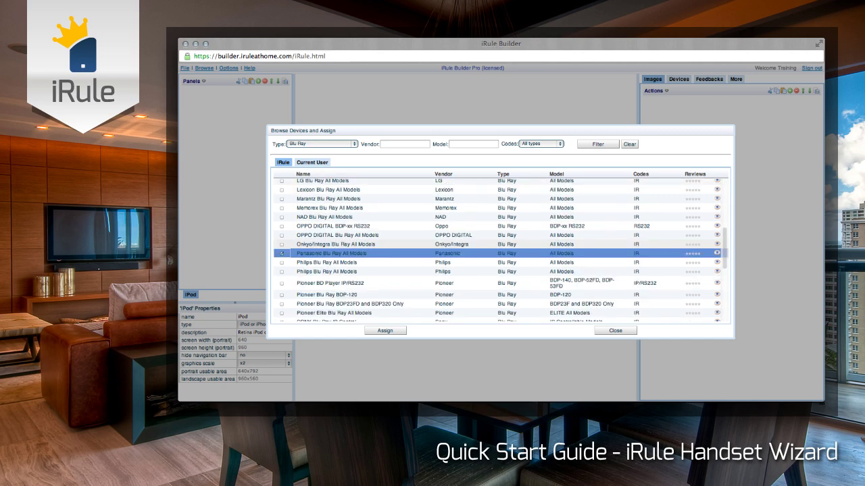
pyautogui.click(385, 330)
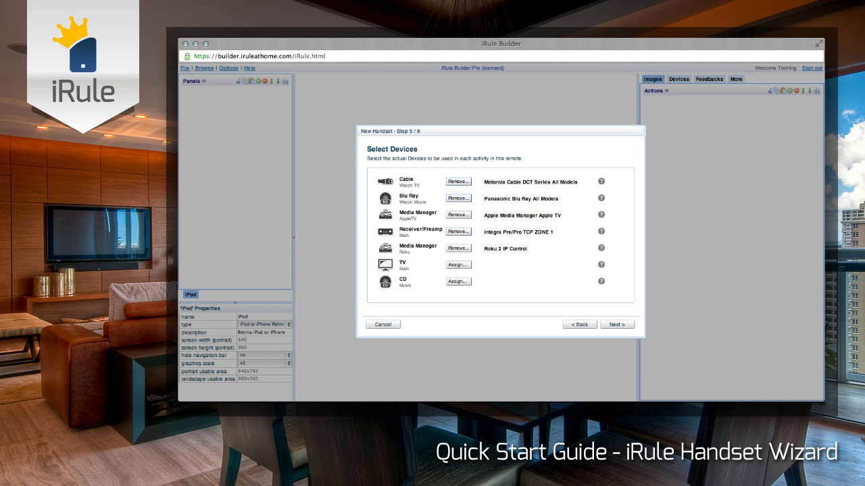
# Assign Panasonic TV All Models to the TV and Sony CD CDPCX Series (Command Mode 1) to the CD activity
pyautogui.click(458, 265)
pyautogui.click(458, 281)
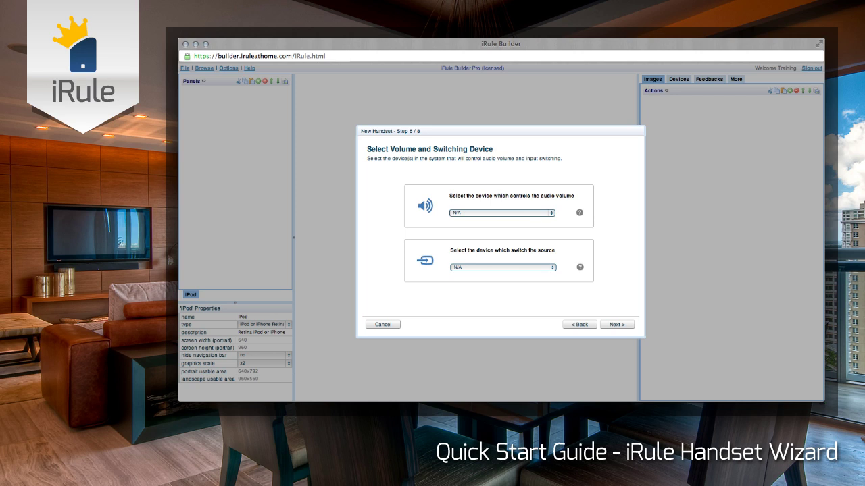
# Set Integra Pre/Pro TCP ZONE 1 as the device for both audio volume control and source switching
pyautogui.press('space')
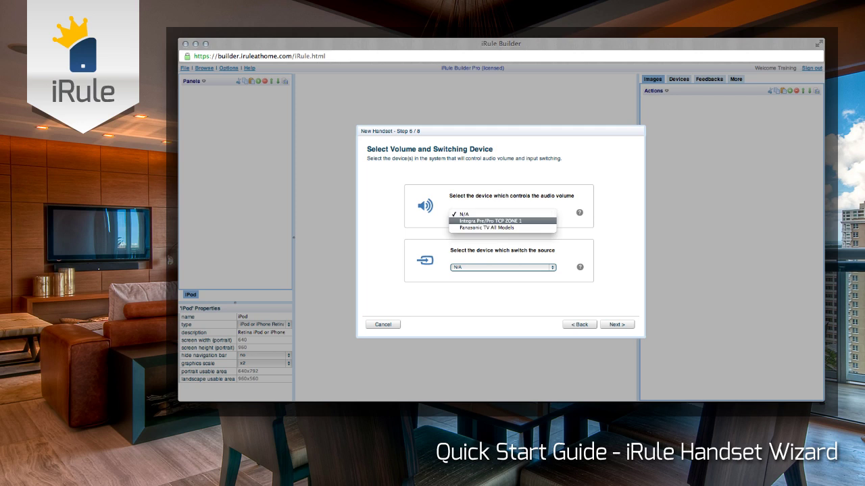
pyautogui.press('Return')
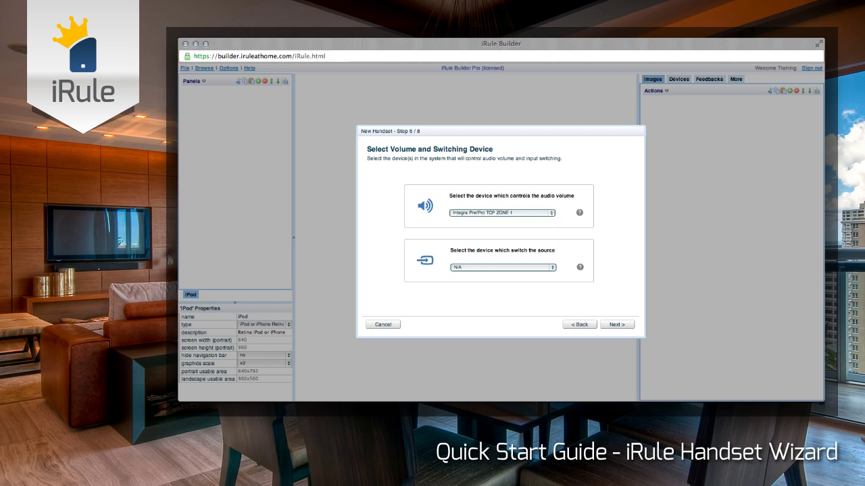
pyautogui.press('space')
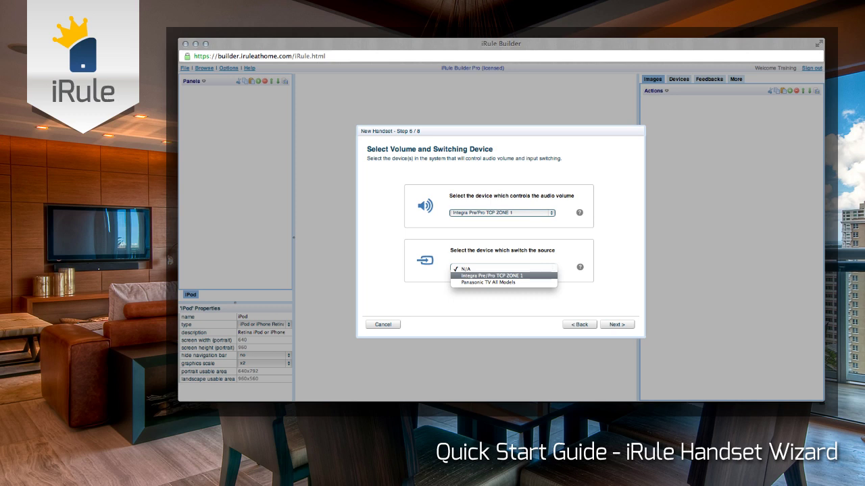
pyautogui.press('Return')
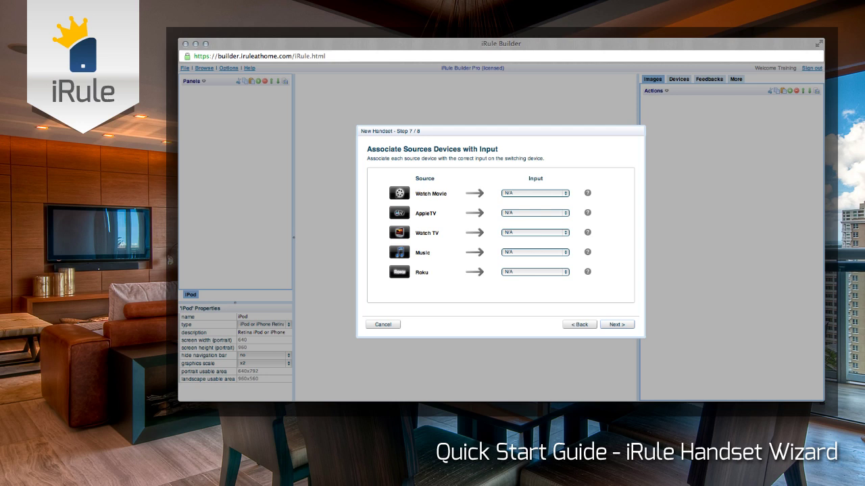
# Associate Watch Movie with INPUT DVD, AppleTV with INPUT GAME/TV, Watch TV with INPUT CBL/SAT, Music with INPUT CD, and Roku with INPUT HIDDEN 1
pyautogui.click(534, 193)
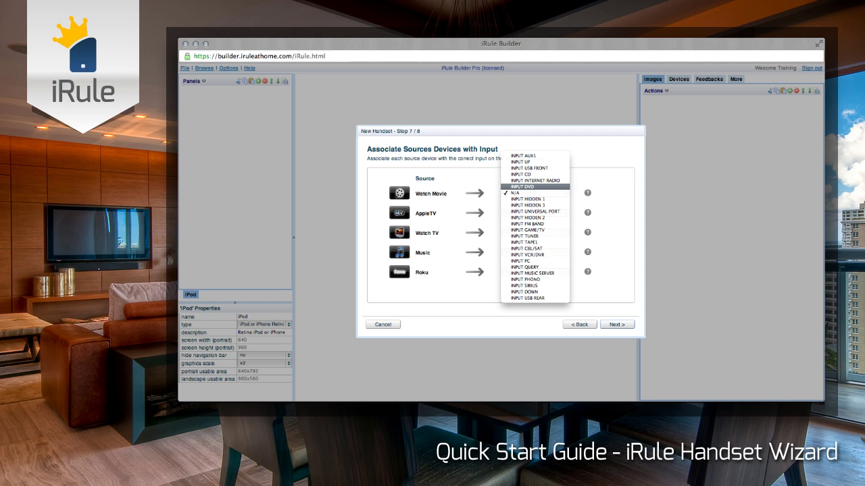
pyautogui.click(522, 187)
pyautogui.click(534, 213)
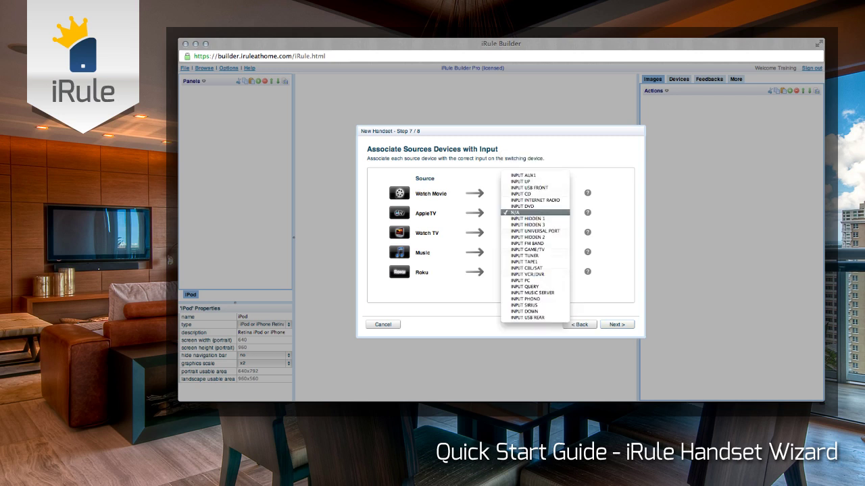
pyautogui.click(534, 249)
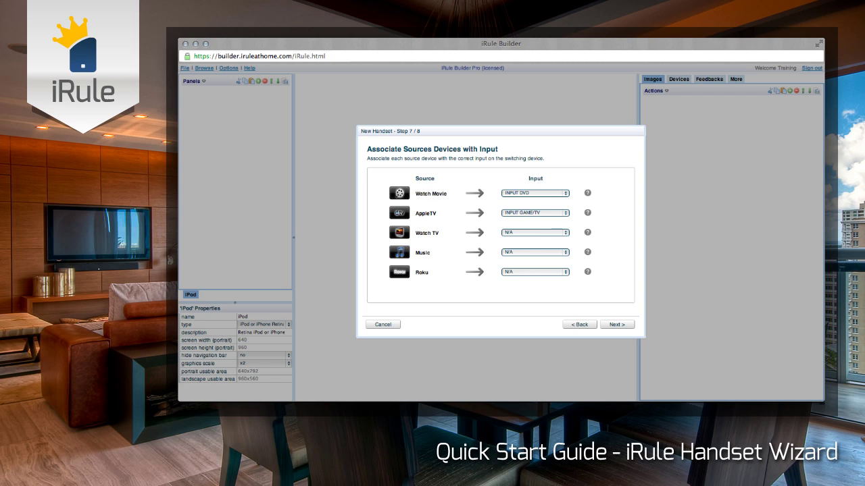
pyautogui.click(535, 232)
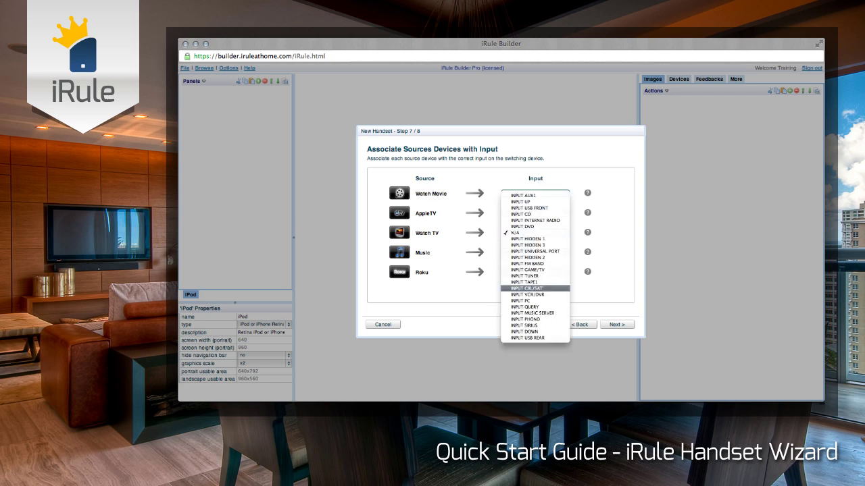
pyautogui.click(535, 289)
pyautogui.click(534, 252)
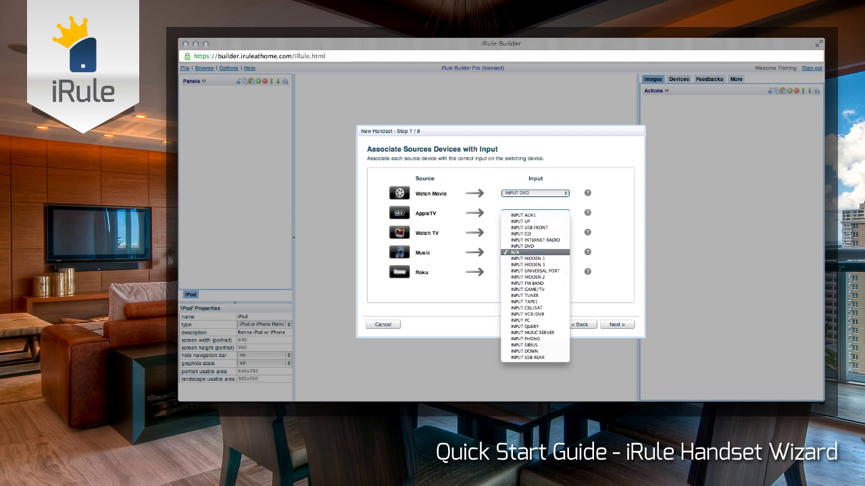
pyautogui.click(534, 233)
pyautogui.click(534, 271)
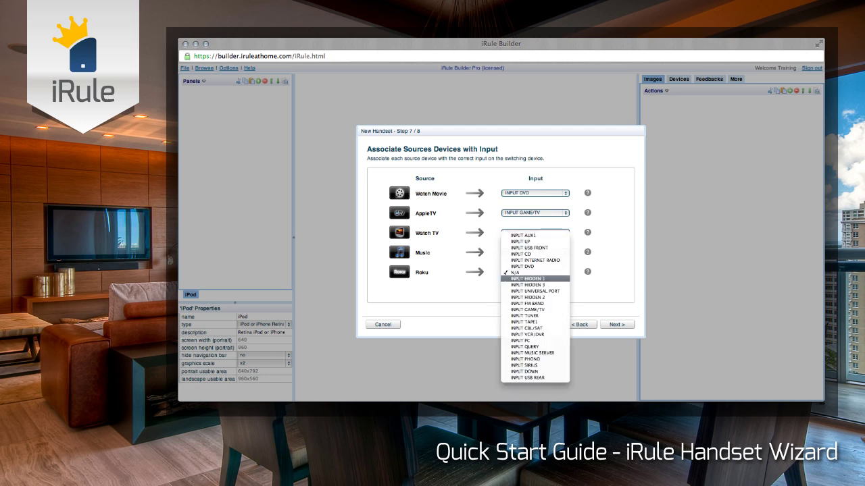
pyautogui.click(535, 278)
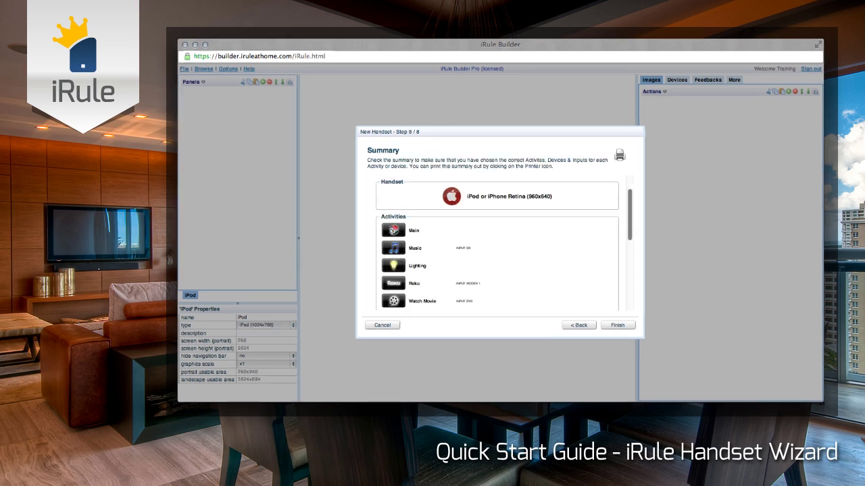
# Review the handset summary from the activities and their inputs through to the end of the assigned devices
pyautogui.scroll(-2, 497, 243)
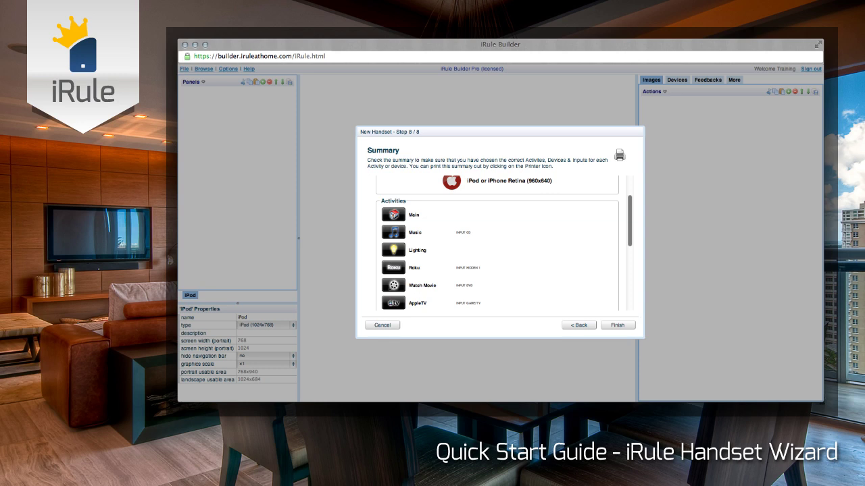
pyautogui.scroll(-1, 497, 243)
pyautogui.scroll(-1, 497, 243)
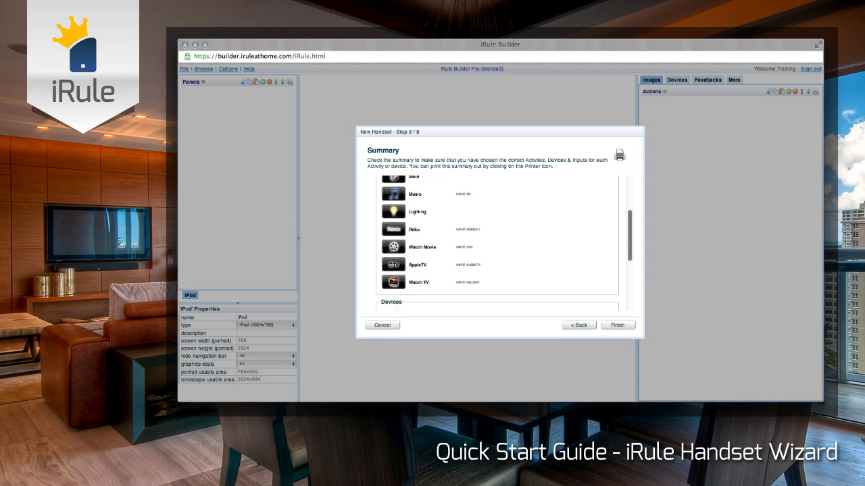
pyautogui.scroll(-3, 497, 243)
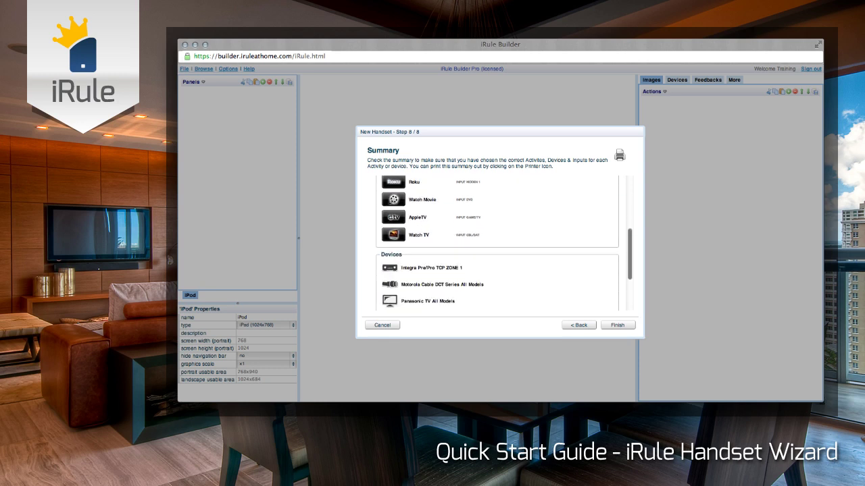
pyautogui.scroll(-1, 497, 243)
pyautogui.scroll(-3, 497, 243)
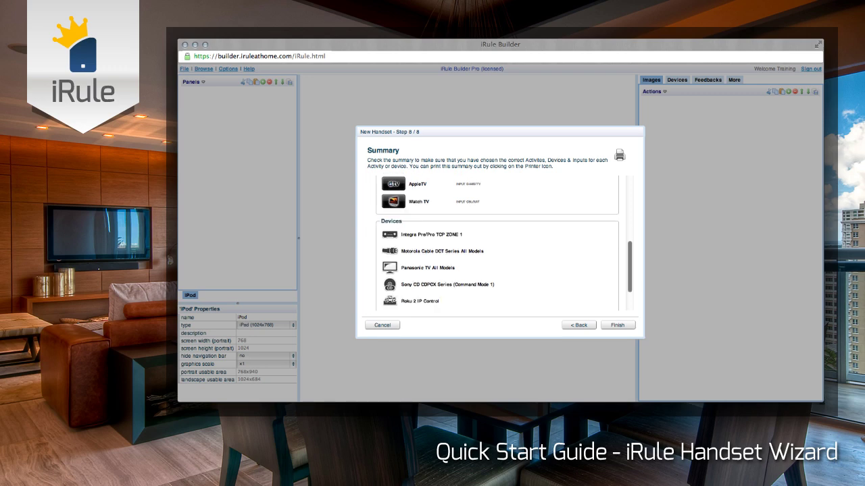
pyautogui.scroll(-1, 497, 243)
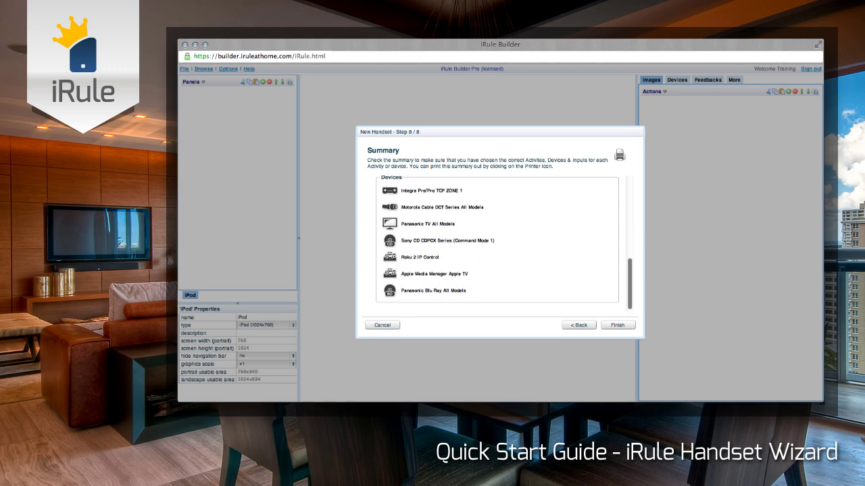